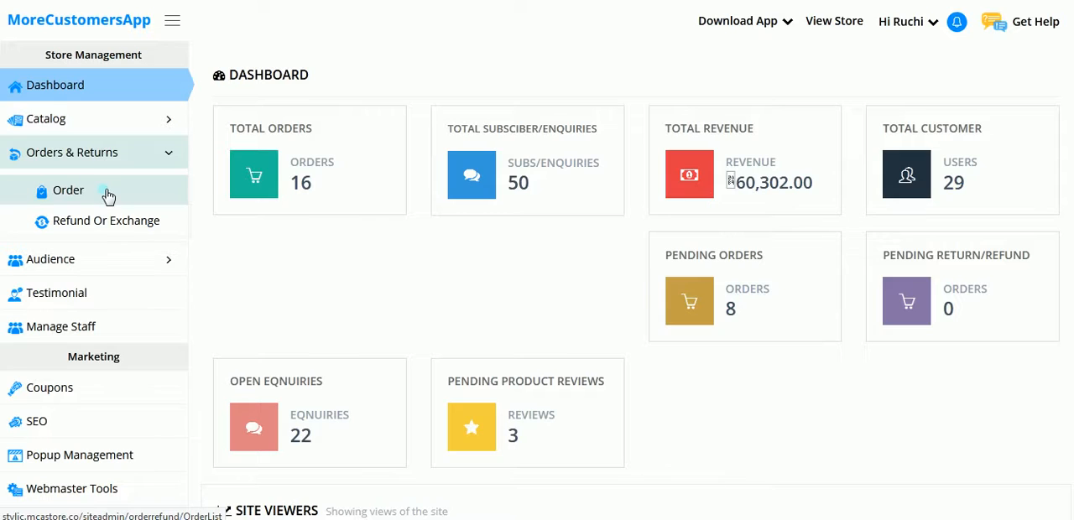
Open the admin order list and turn off editing mode on the storefront home page.
left_click(106, 195)
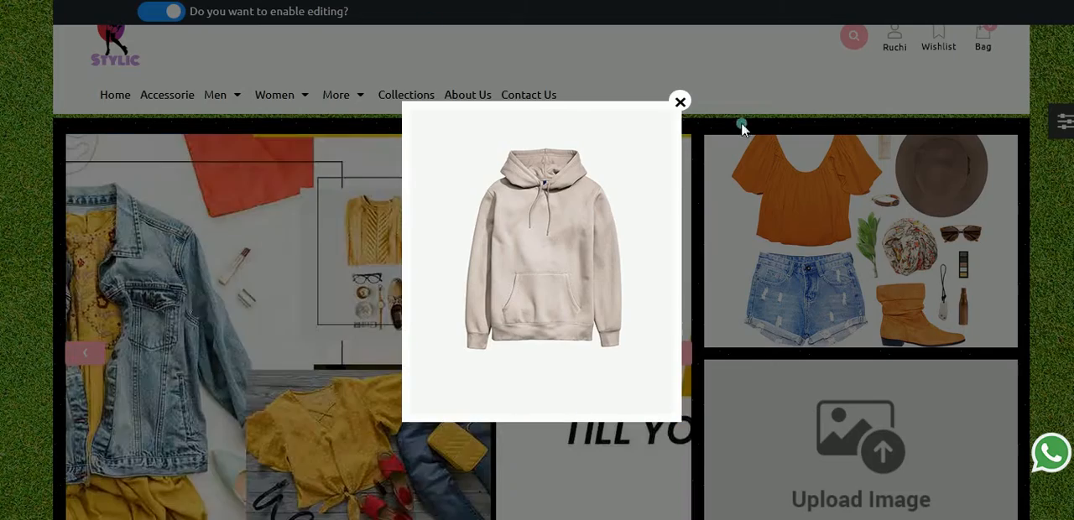
left_click(680, 103)
scroll(730, 252, "down", 10)
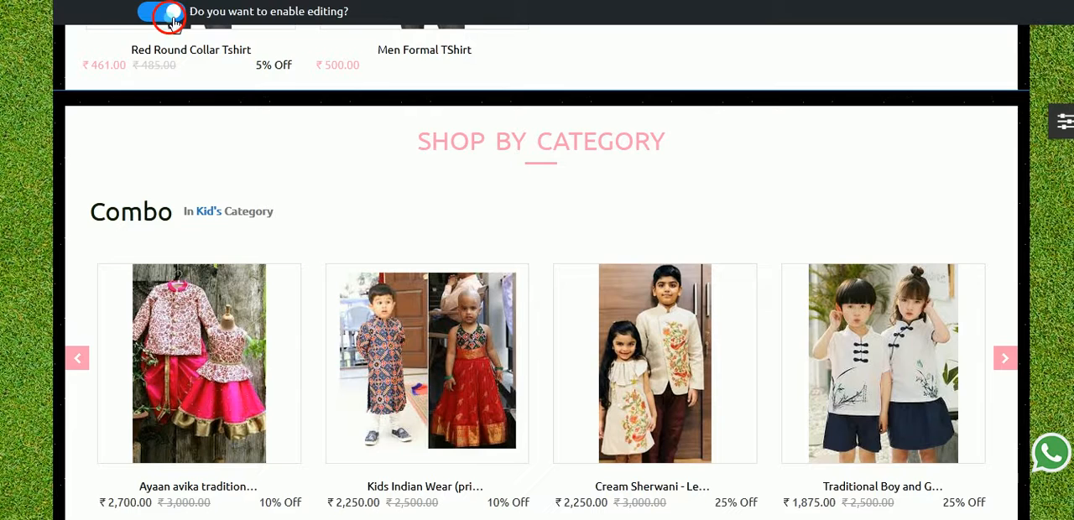
left_click(172, 15)
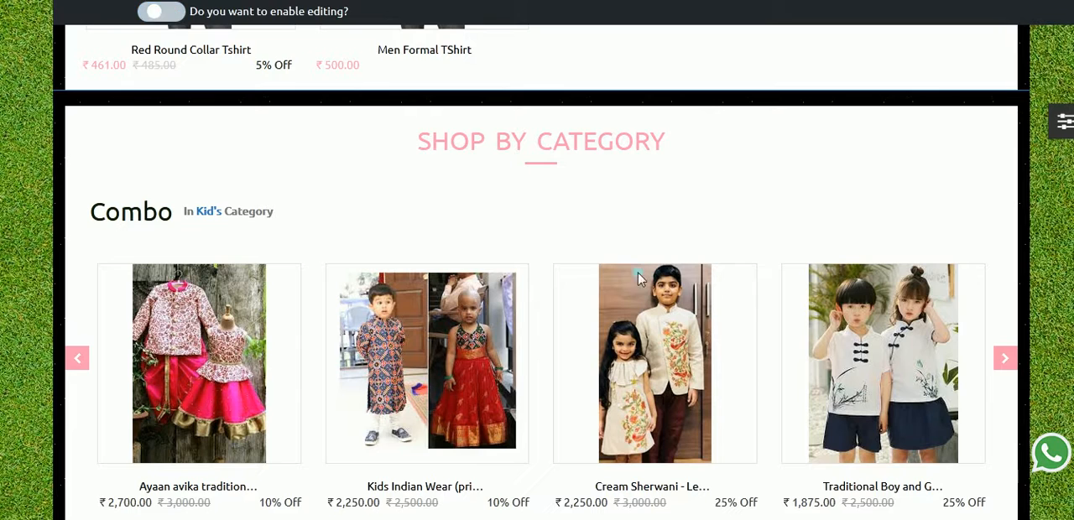
Dismiss the storefront popup and open the Cream Sherwani - Lehenga combo product from the Kid's Combo section.
scroll(588, 453, "down", 1)
left_click(626, 285)
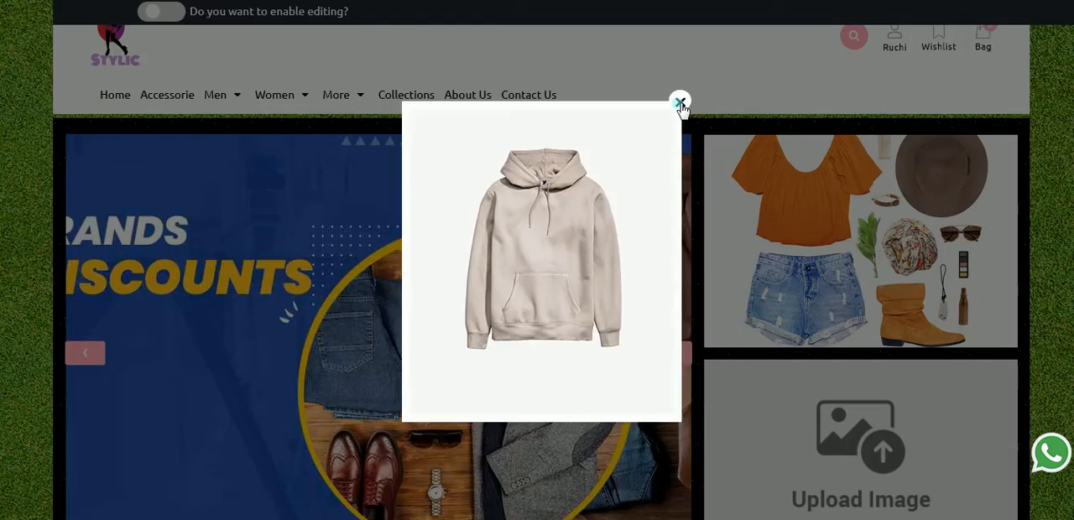
left_click(680, 104)
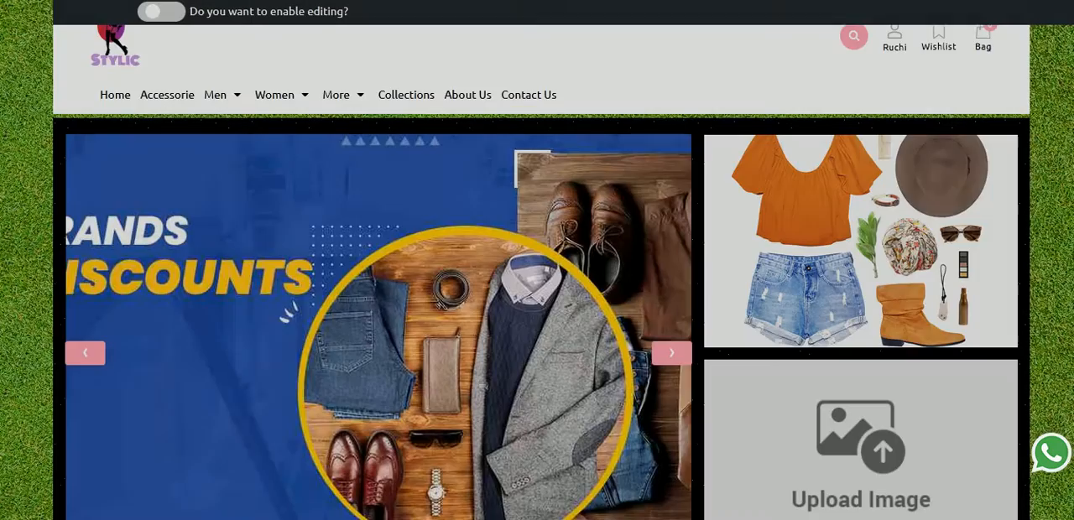
scroll(611, 352, "down", 10)
scroll(611, 353, "down", 3)
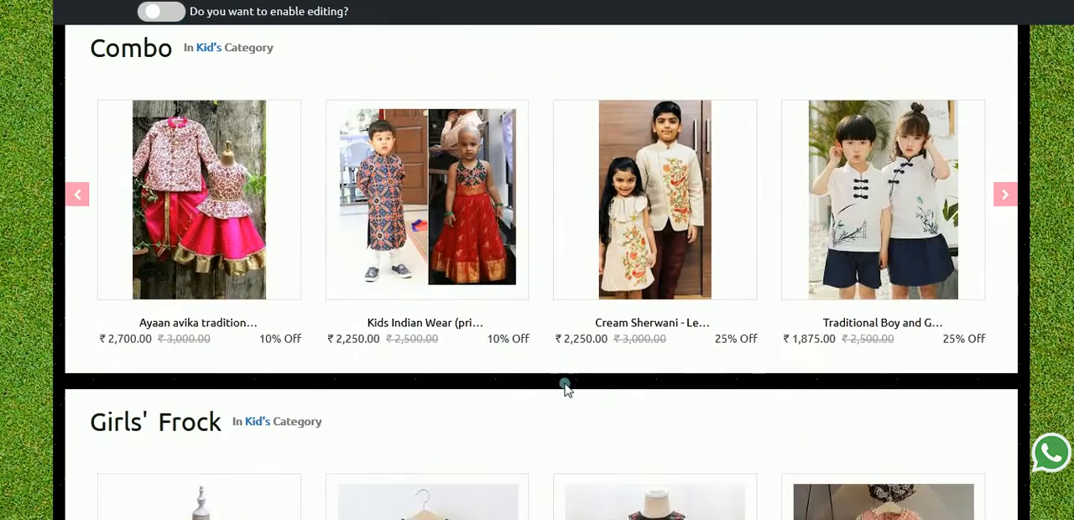
left_click(618, 212)
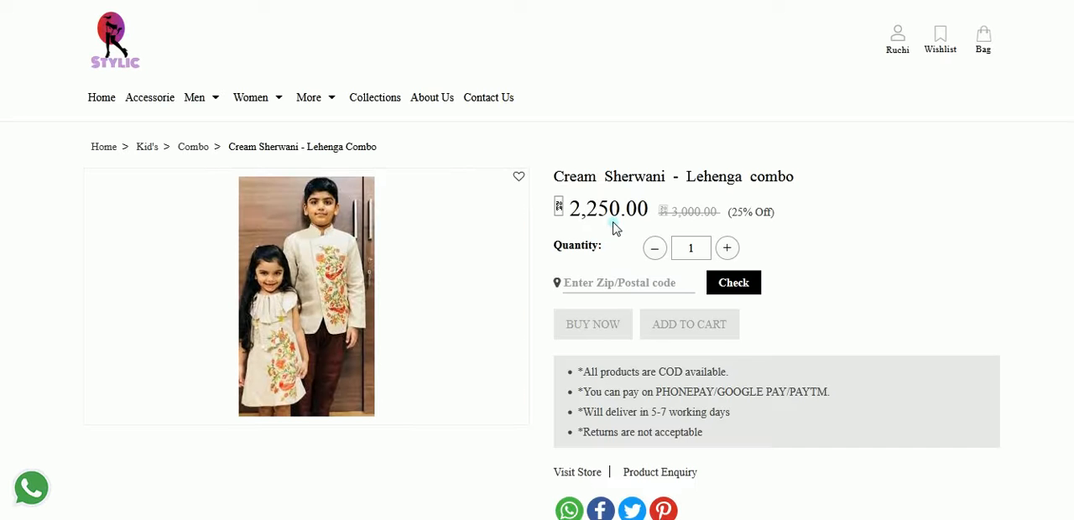
Check delivery availability for the customer's postal code and buy one Cream Sherwani - Lehenga combo.
left_click(601, 282)
type("380015")
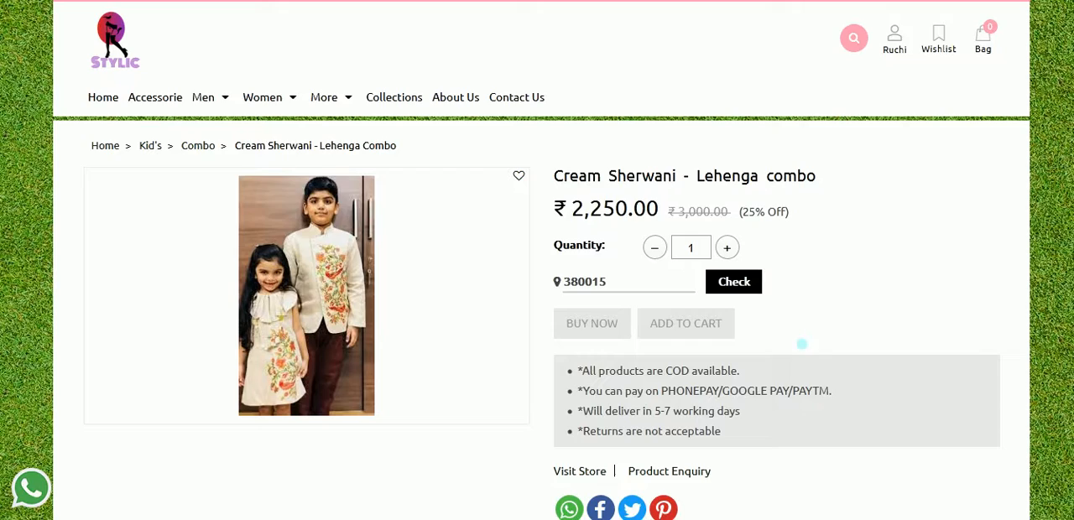
left_click(737, 287)
left_click(592, 346)
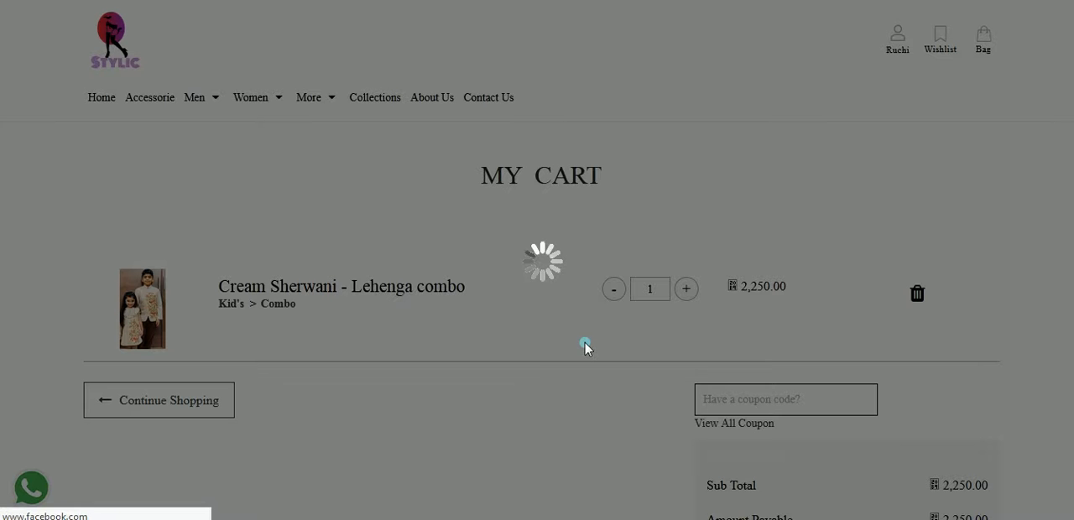
Proceed from the cart to checkout and confirm the customer's mobile number and email.
scroll(635, 277, "down", 3)
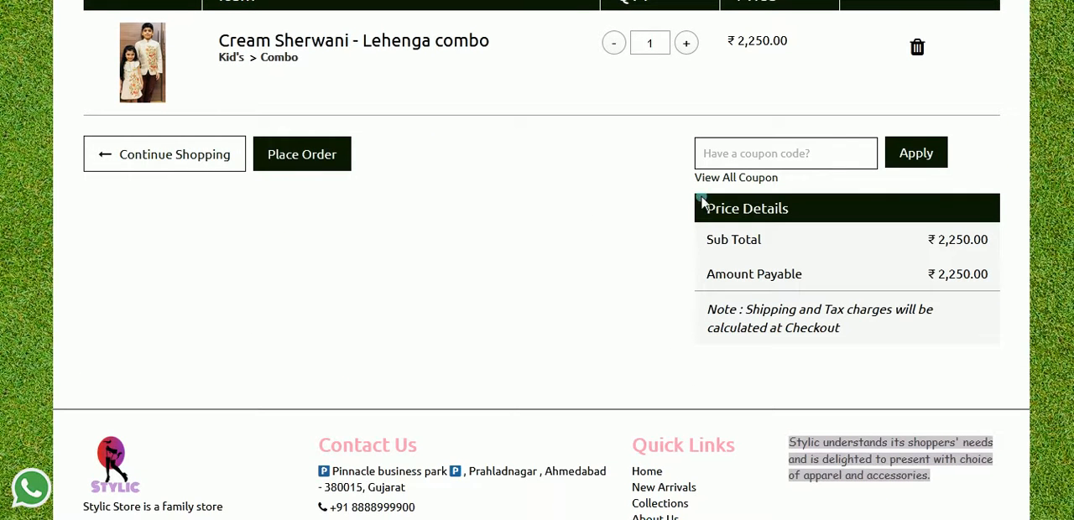
left_click(298, 158)
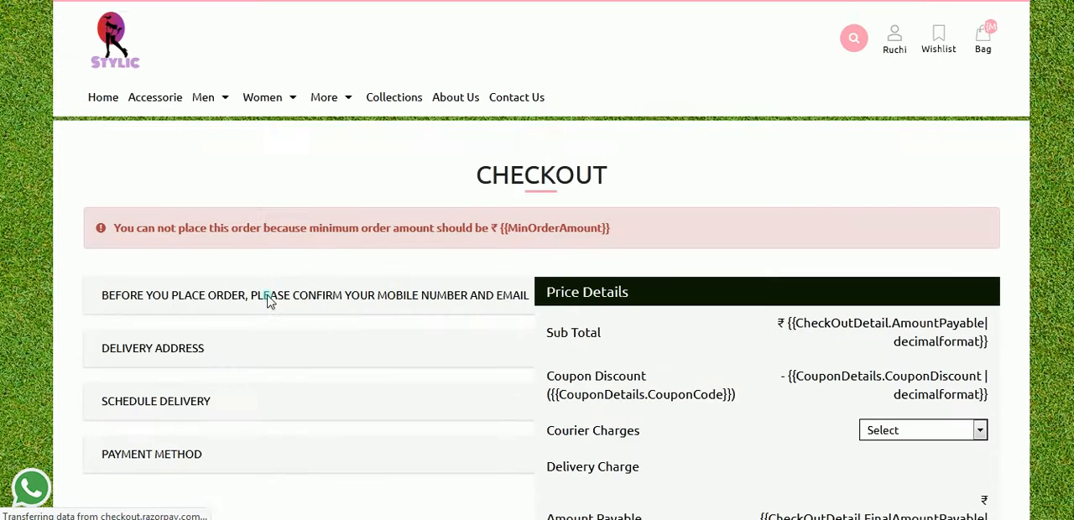
scroll(269, 302, "down", 1)
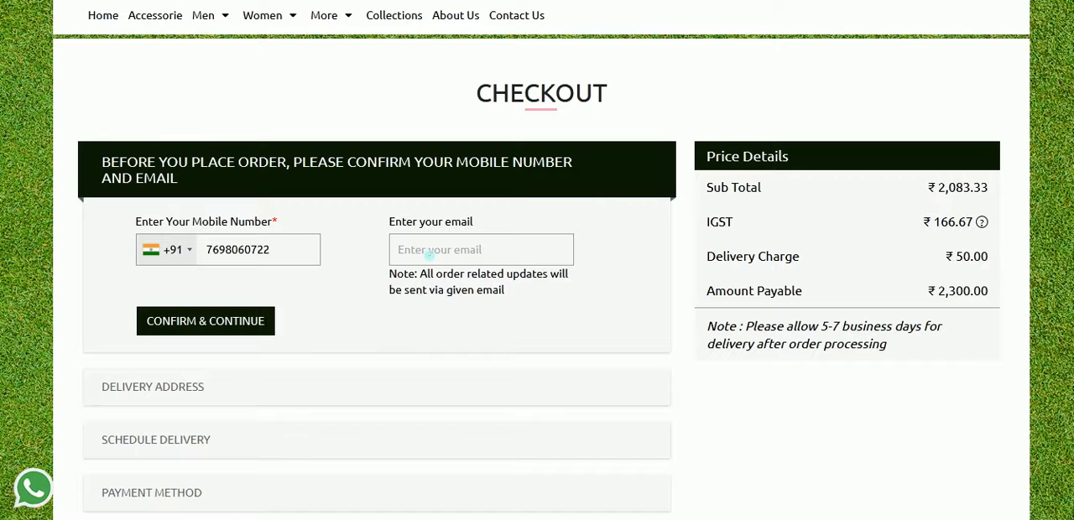
left_click(428, 250)
left_click(434, 276)
left_click(241, 329)
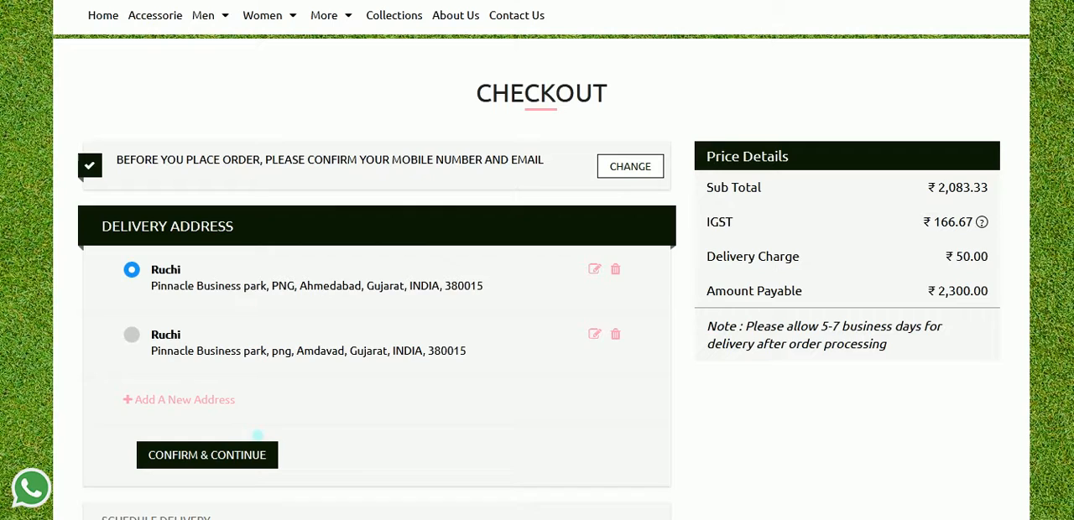
Confirm the preselected delivery address and schedule delivery for today in the 11:00 AM To 05:00 PM time slot.
left_click(242, 452)
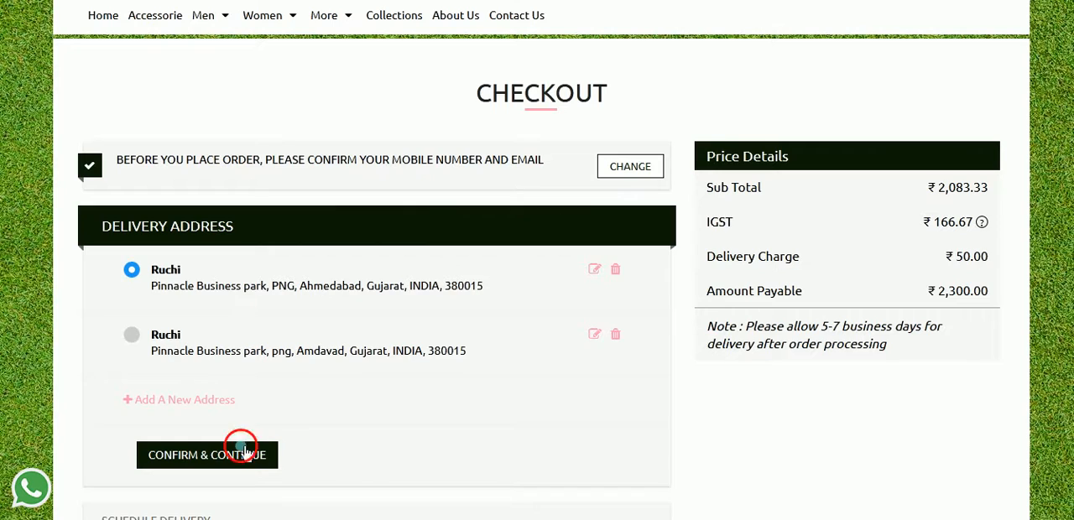
scroll(310, 383, "down", 3)
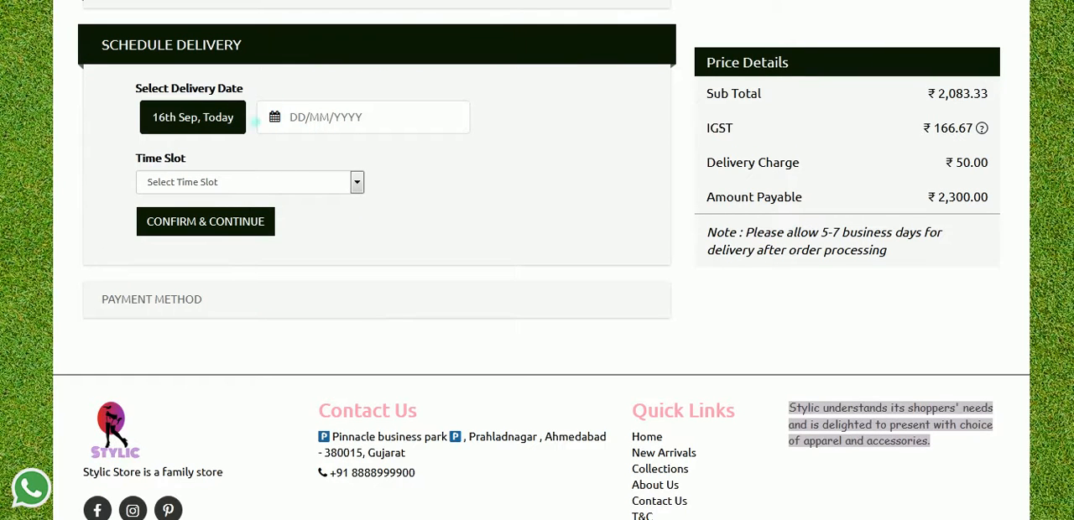
left_click(338, 115)
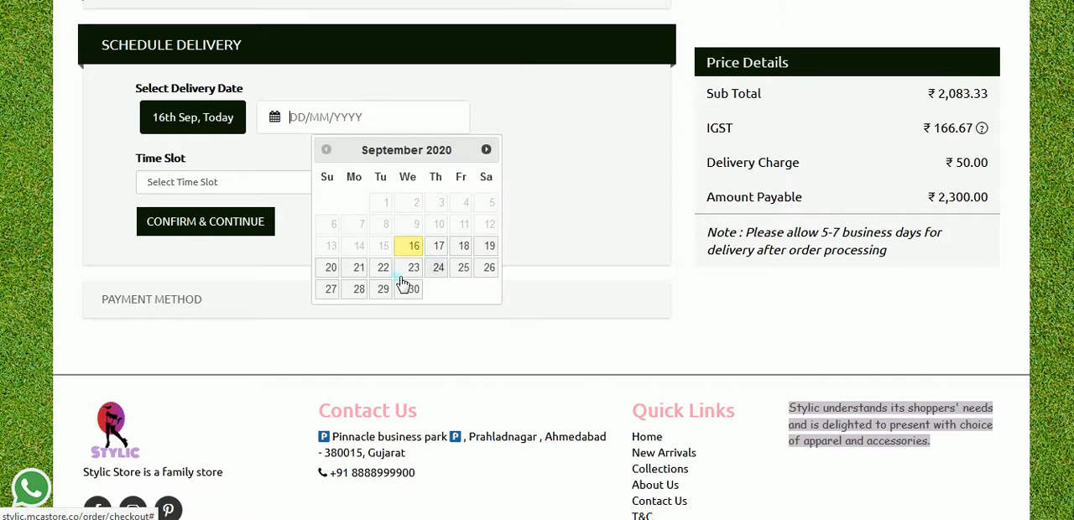
left_click(235, 187)
left_click(230, 217)
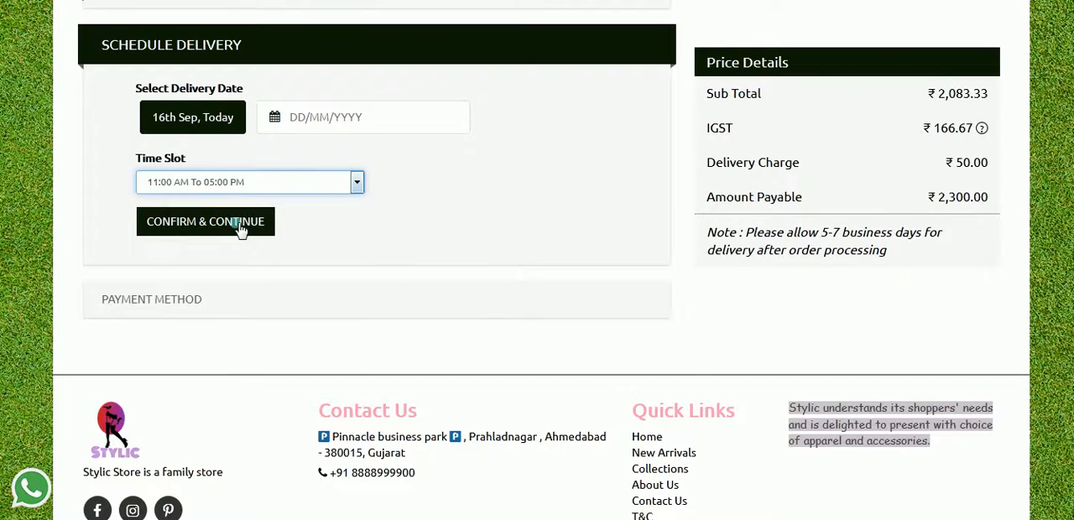
left_click(240, 230)
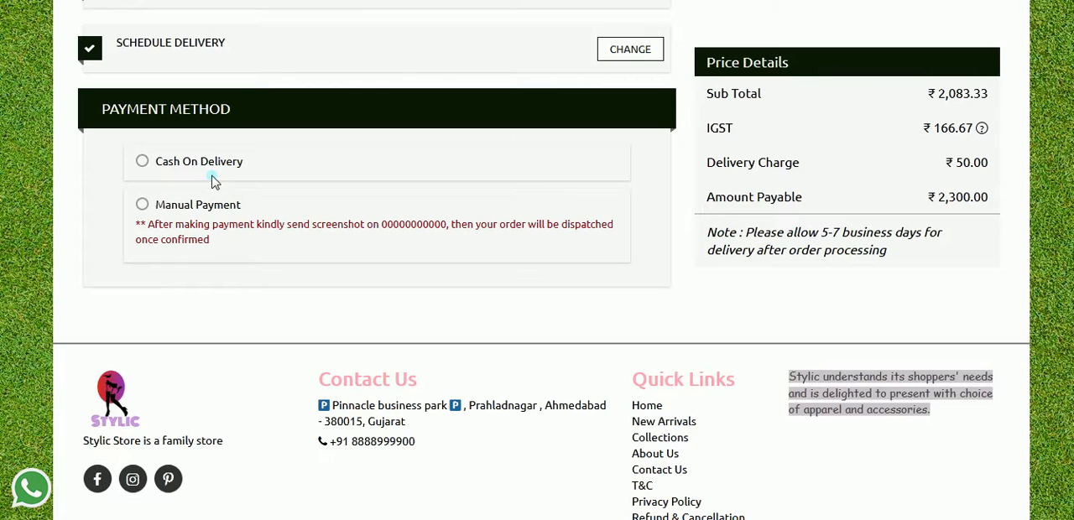
Select Cash On Delivery as the payment method, answer the 5 + 4 check with 9, and confirm the order.
left_click(216, 172)
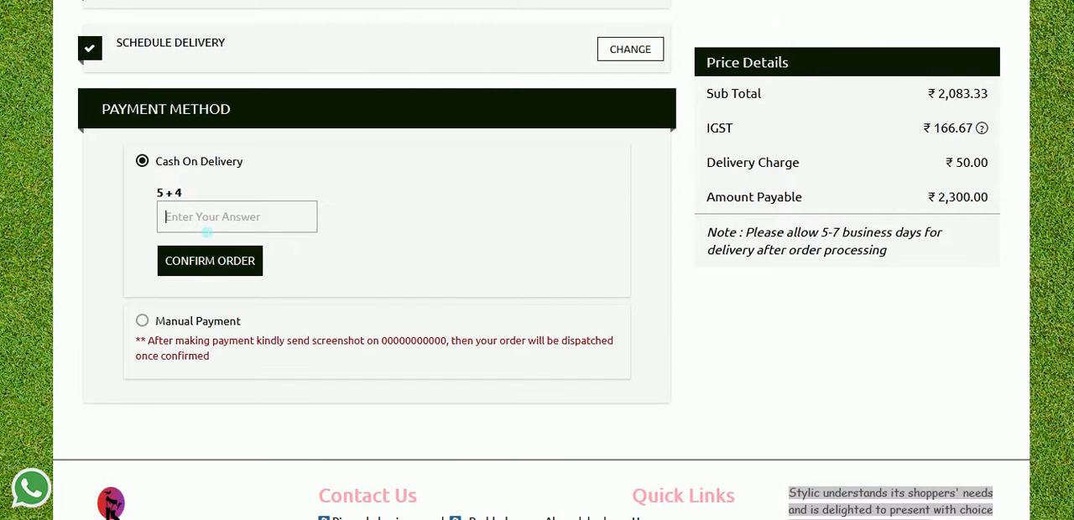
type("9")
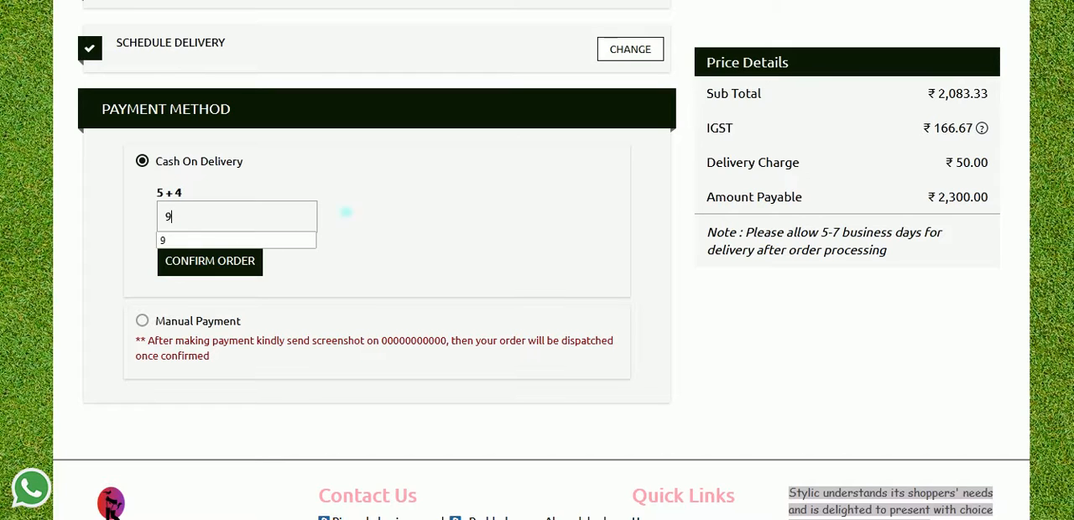
left_click(407, 197)
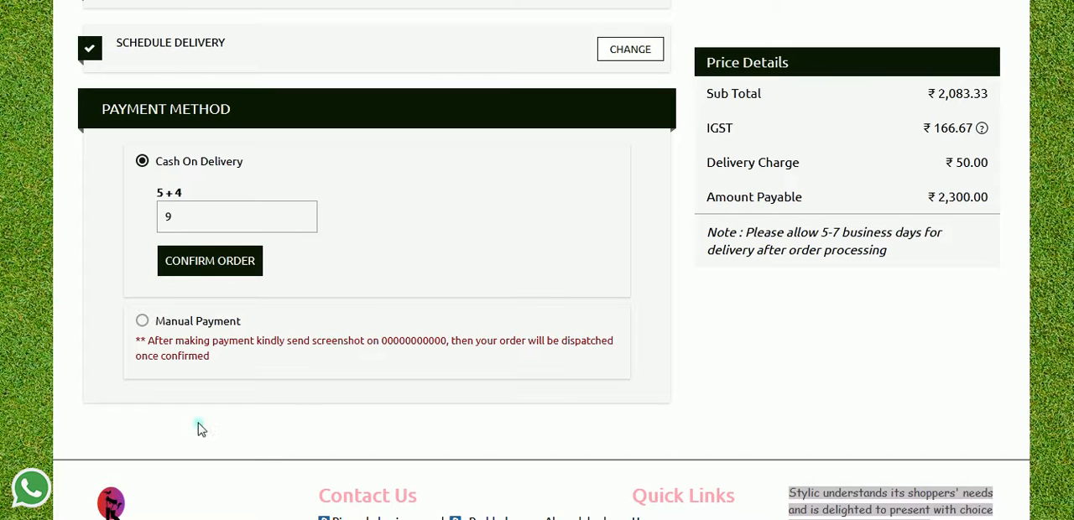
left_click(144, 329)
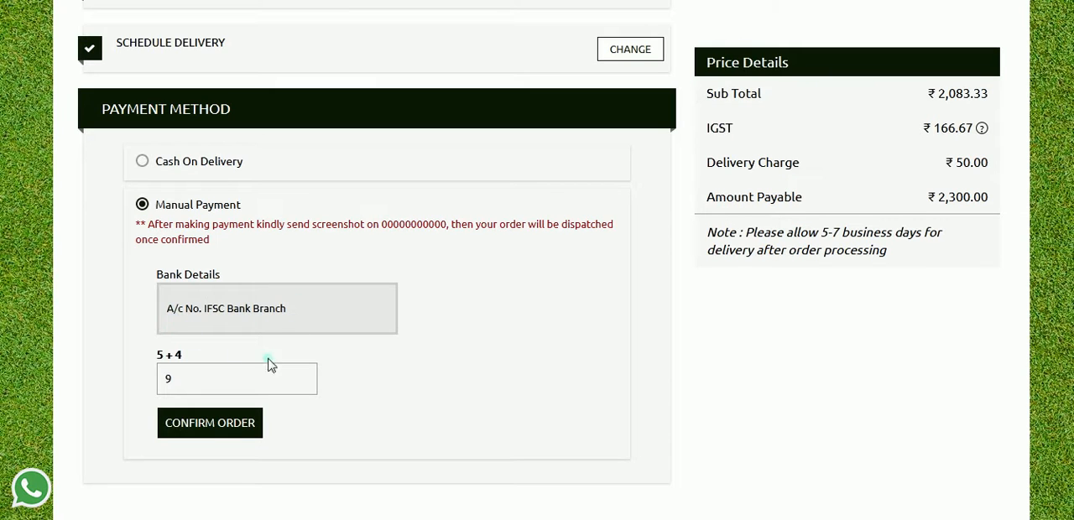
left_click(175, 168)
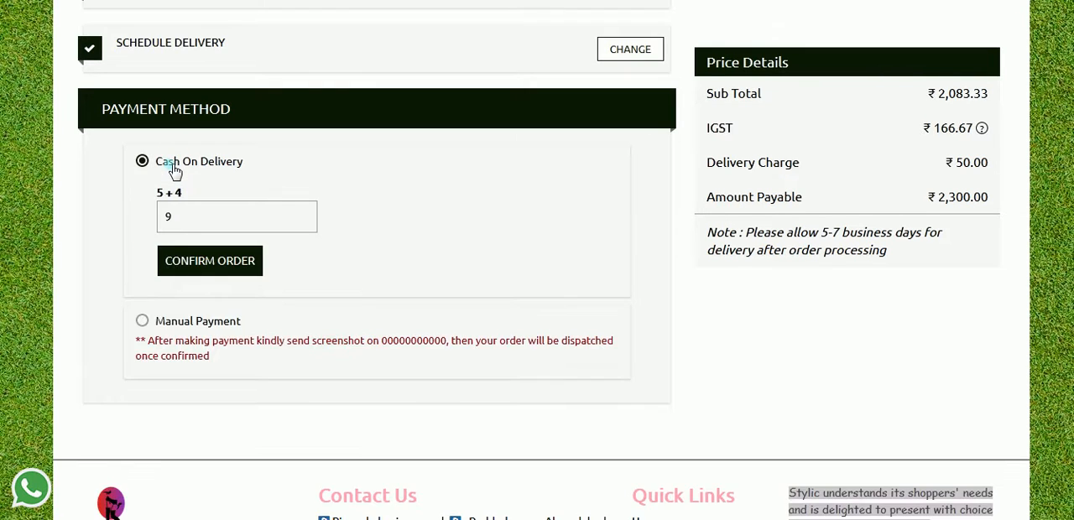
left_click(210, 262)
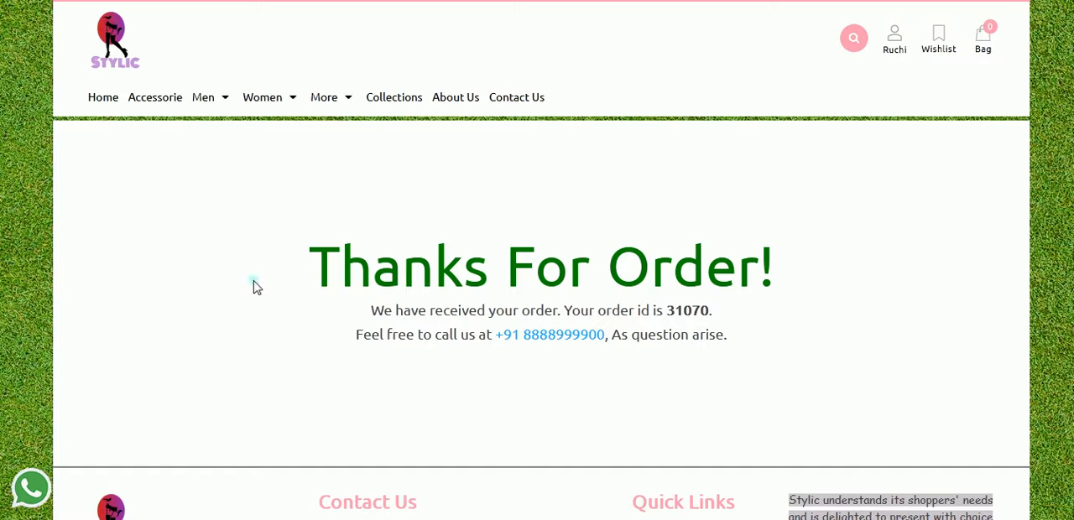
View the customer's My Orders page on the storefront.
left_click(896, 50)
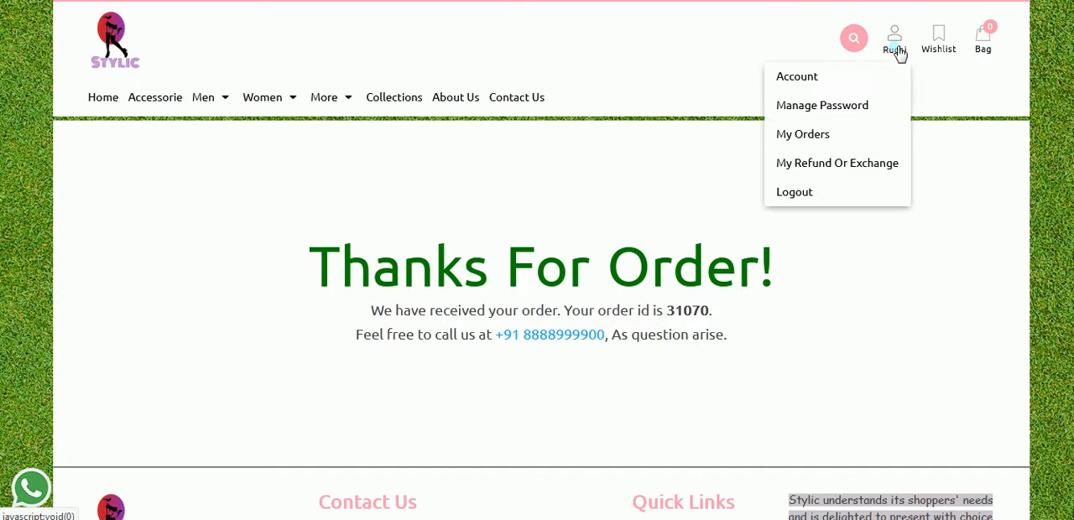
left_click(809, 136)
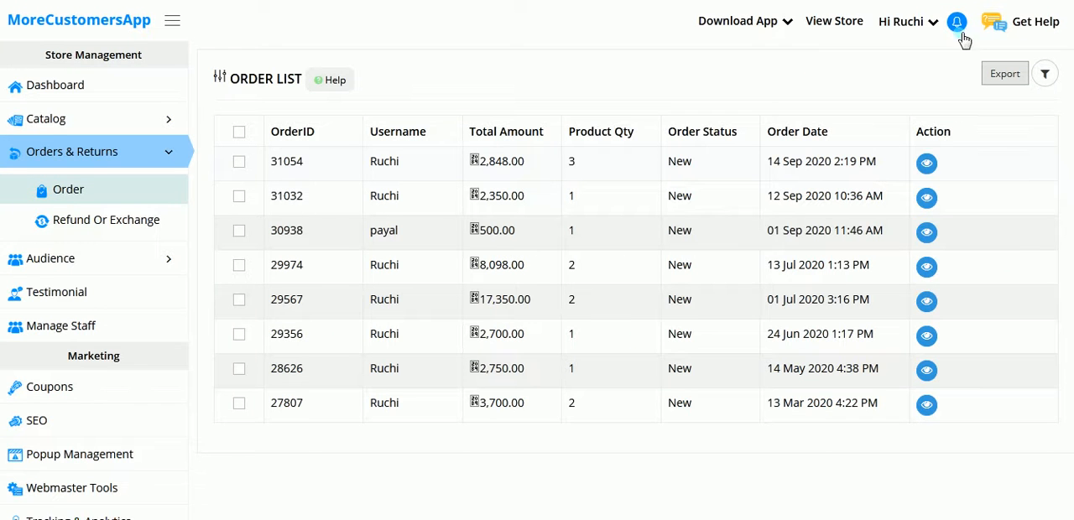
Open the newest order from its notification in the store admin and review its customer, delivery, payment and summary details.
left_click(834, 21)
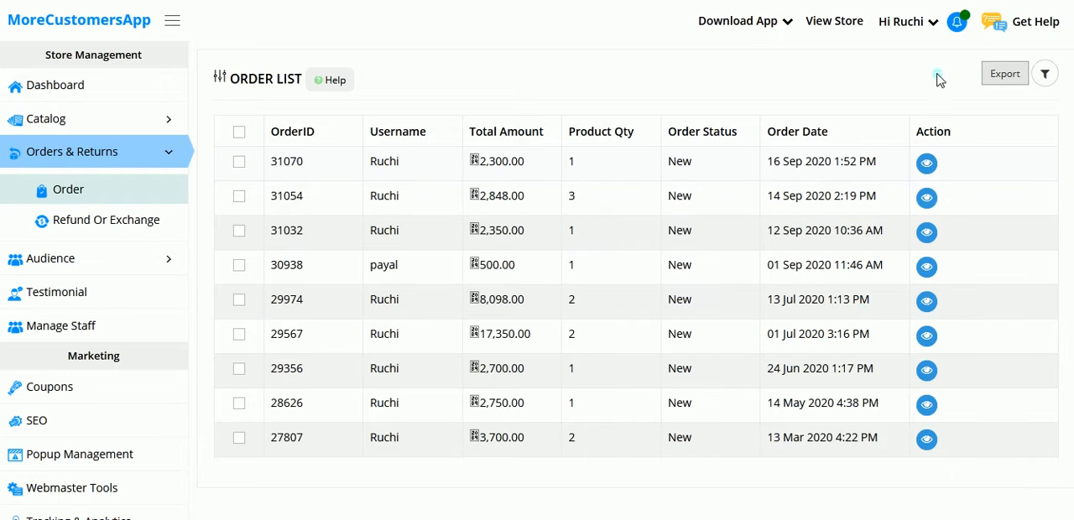
left_click(957, 22)
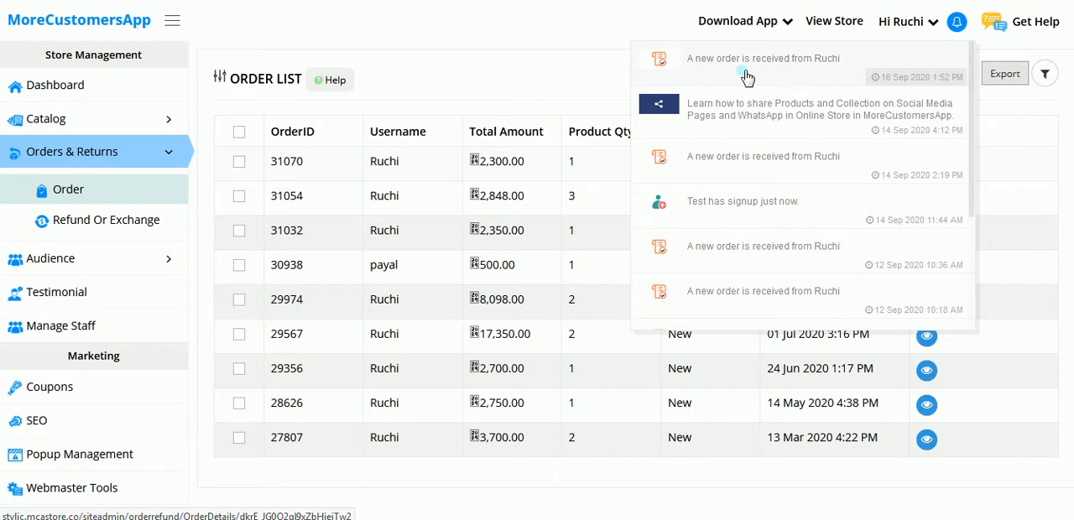
left_click(790, 61)
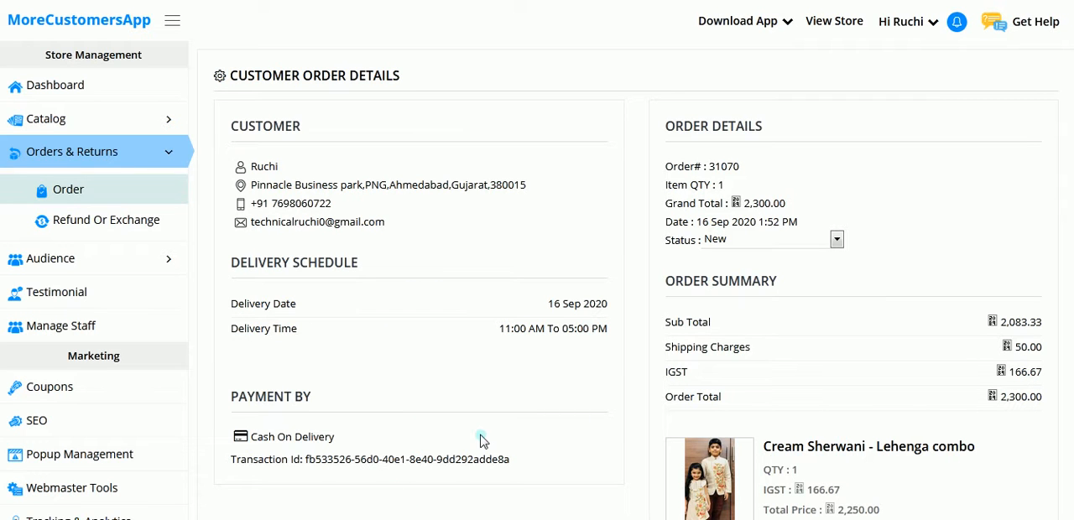
scroll(288, 206, "down", 1)
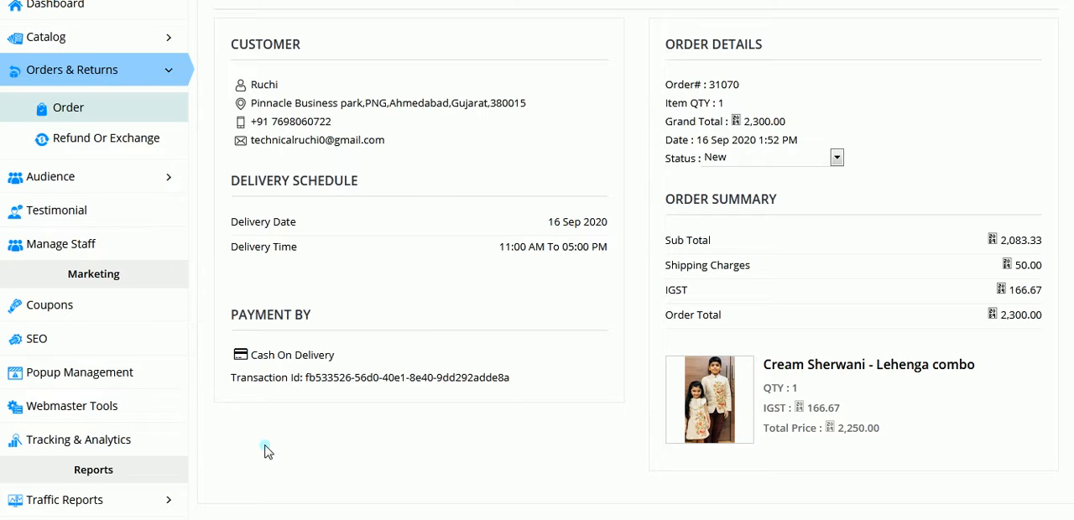
scroll(727, 353, "up", 1)
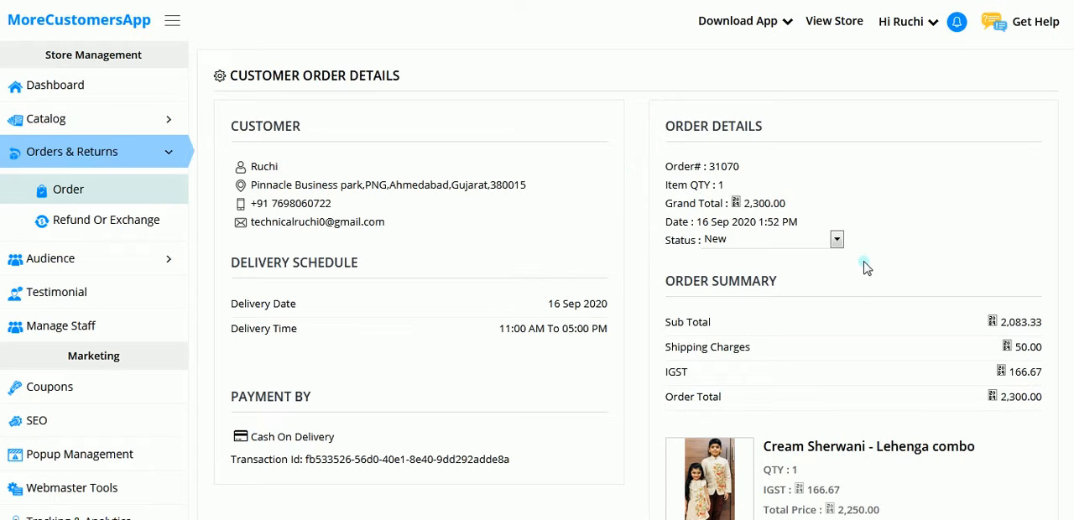
scroll(867, 266, "down", 1)
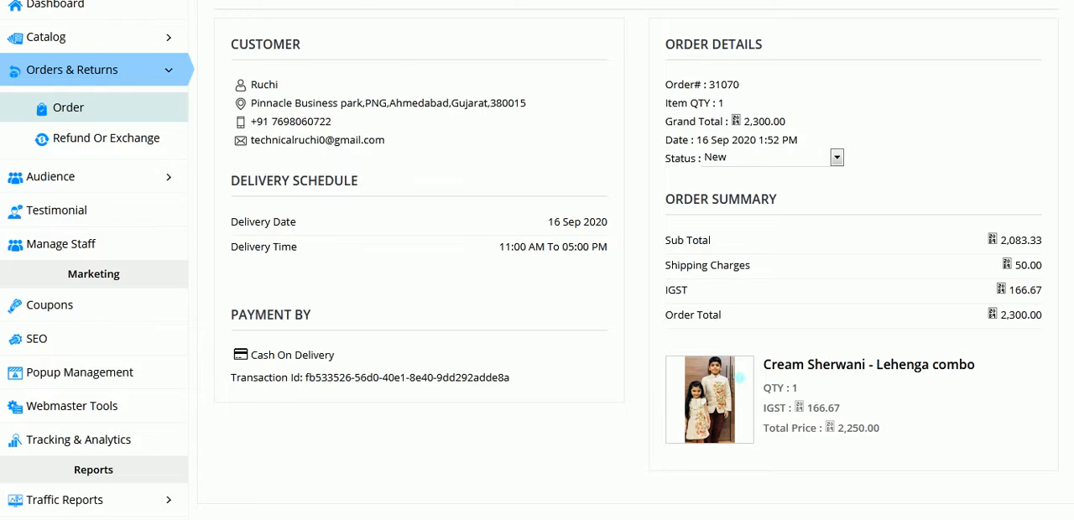
scroll(730, 372, "up", 1)
scroll(730, 371, "up", 1)
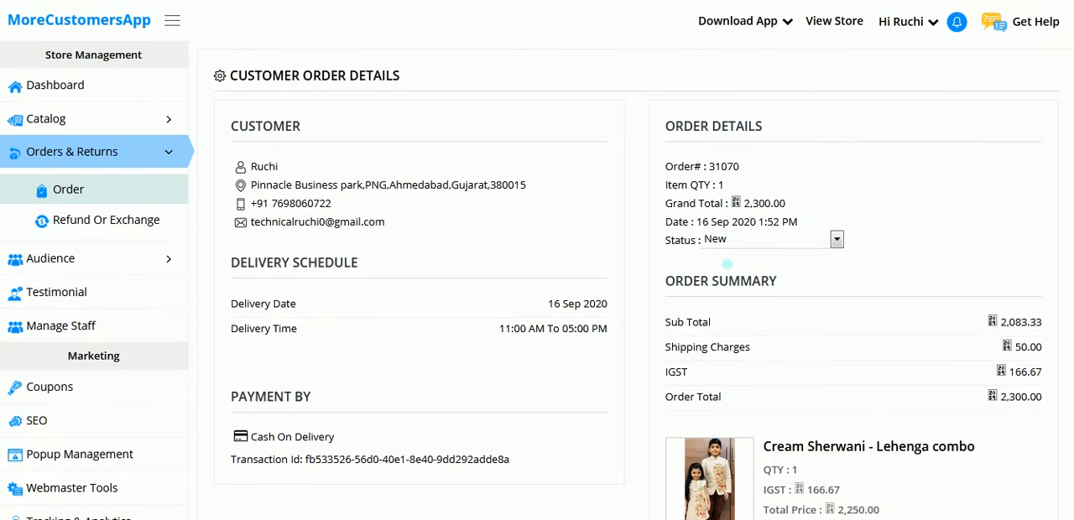
Change the order's status to Dispatched.
left_click(789, 245)
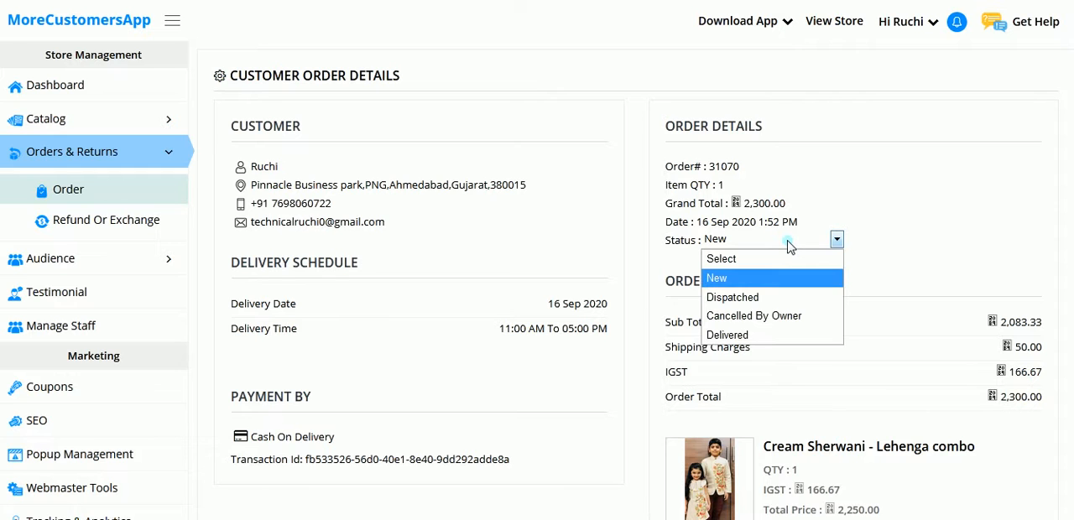
left_click(767, 336)
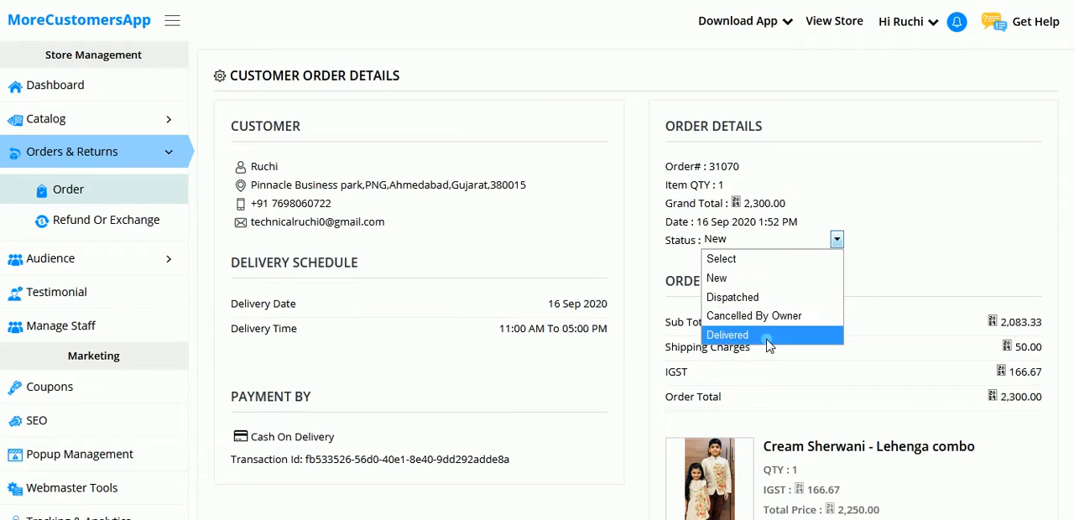
left_click(760, 299)
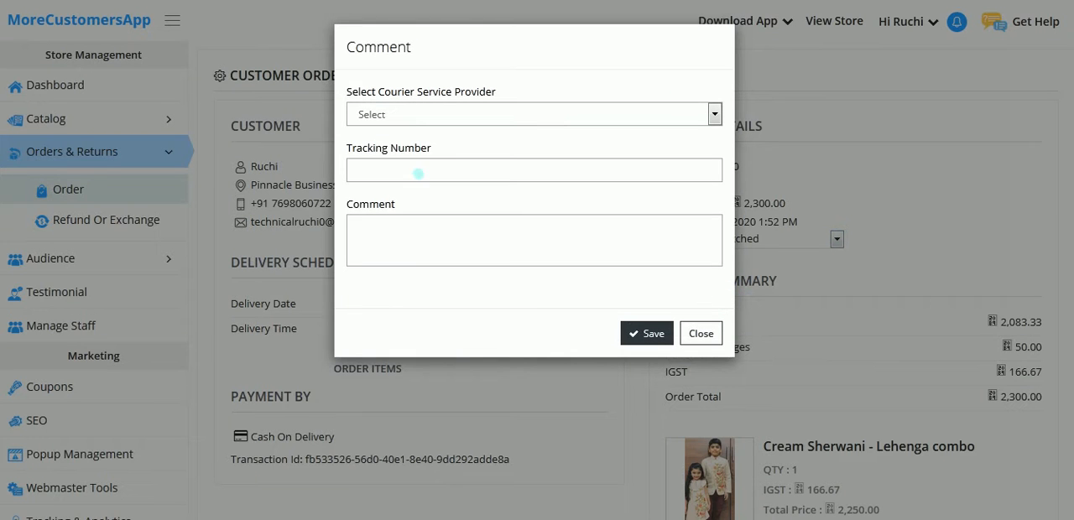
Choose Other as the courier service provider and enter ABCDFTVXTWV789464984 as the tracking number.
left_click(454, 122)
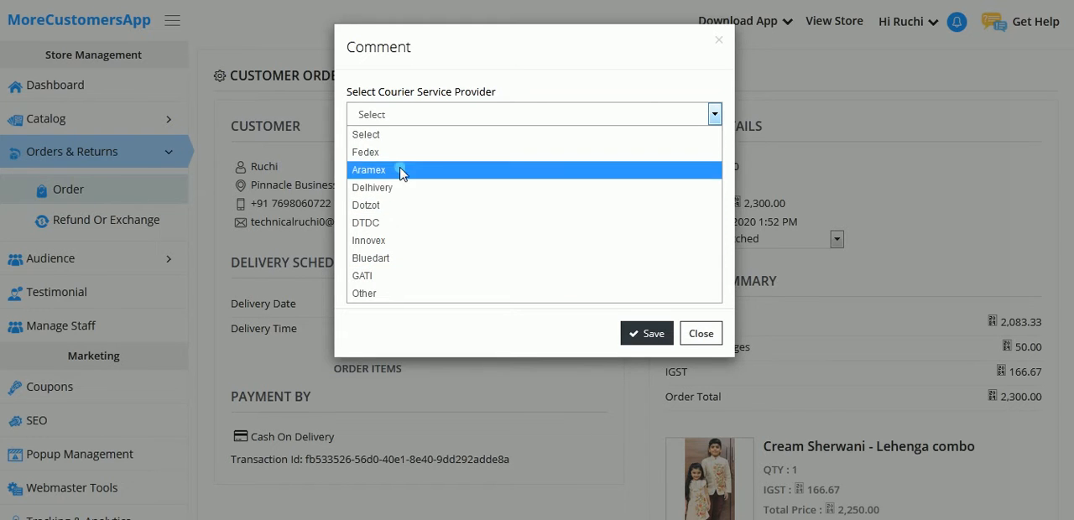
left_click(372, 295)
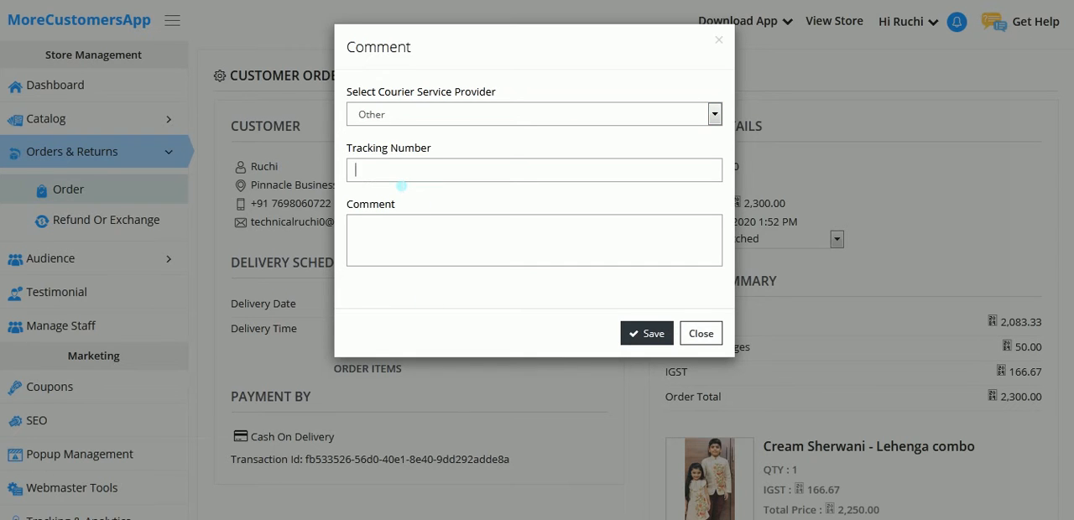
type("TVXTWV789464984")
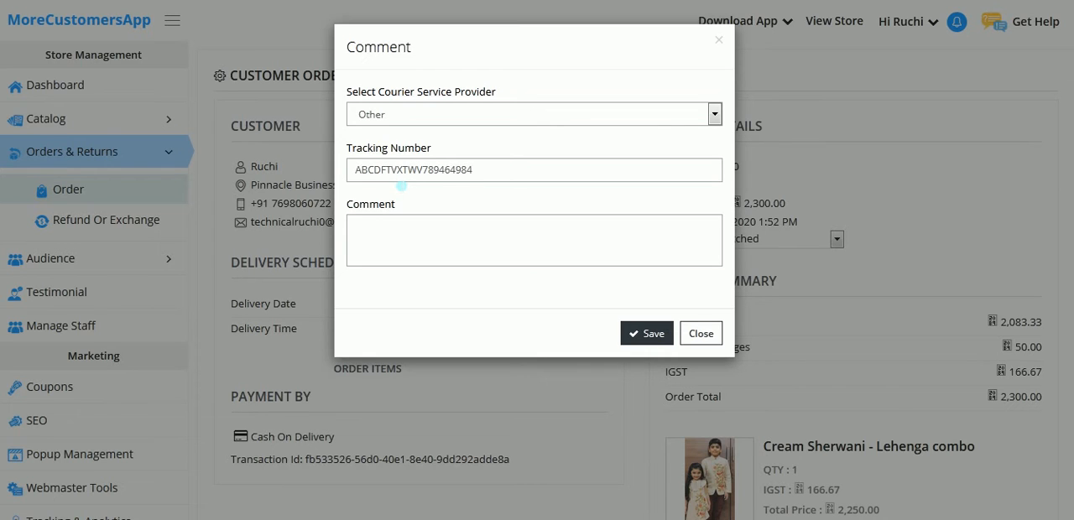
Add the comment "XYZ COURIER CO. WILL DELIVER YOUR ORDER BY DD-MM-YYYY" and save the shipment information.
left_click(412, 237)
type("XYZ CIU")
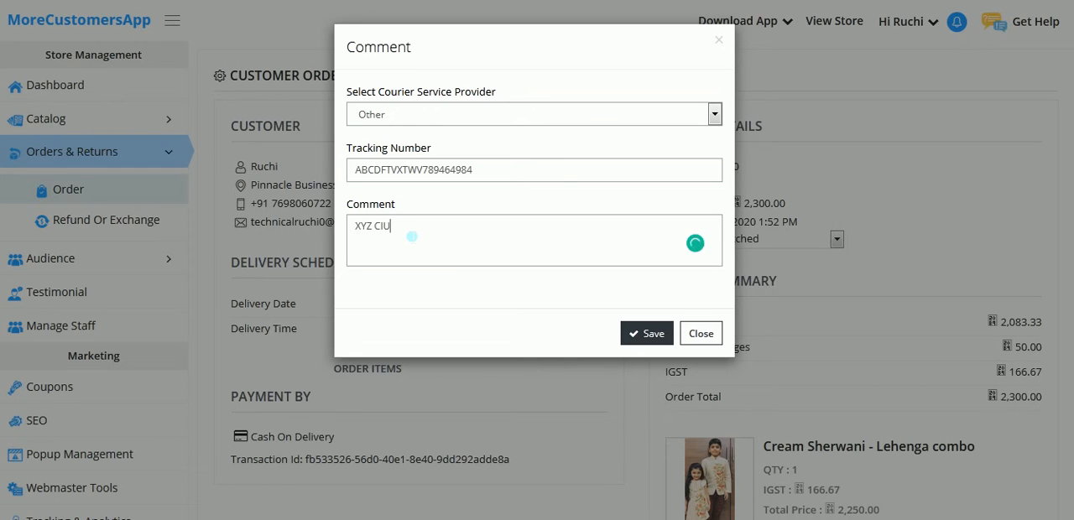
key("BackSpace")
key("BackSpace")
type("OURIER CO. WILL SE")
key("BackSpace")
key("BackSpace")
type("DE")
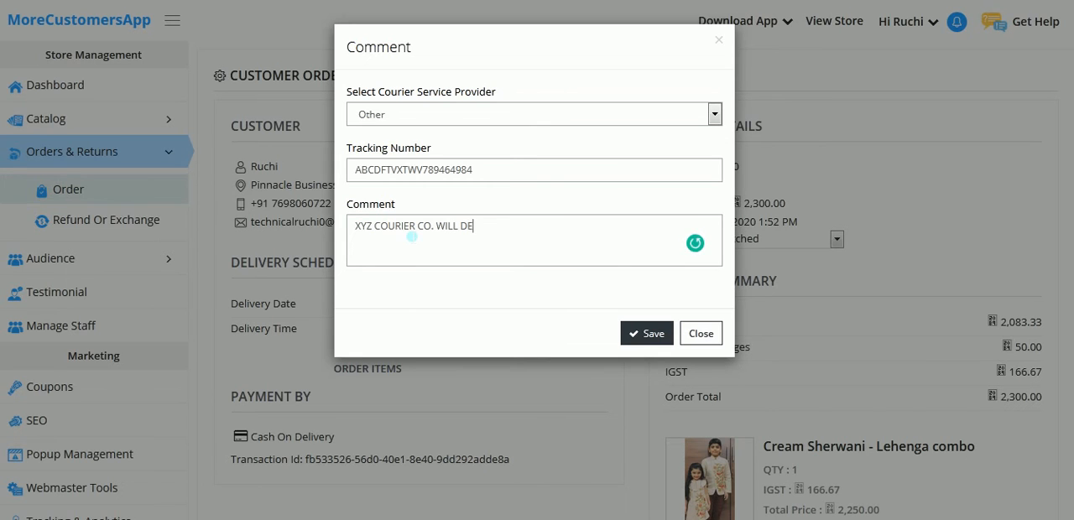
type("LIVER YOUR ORDER BY ")
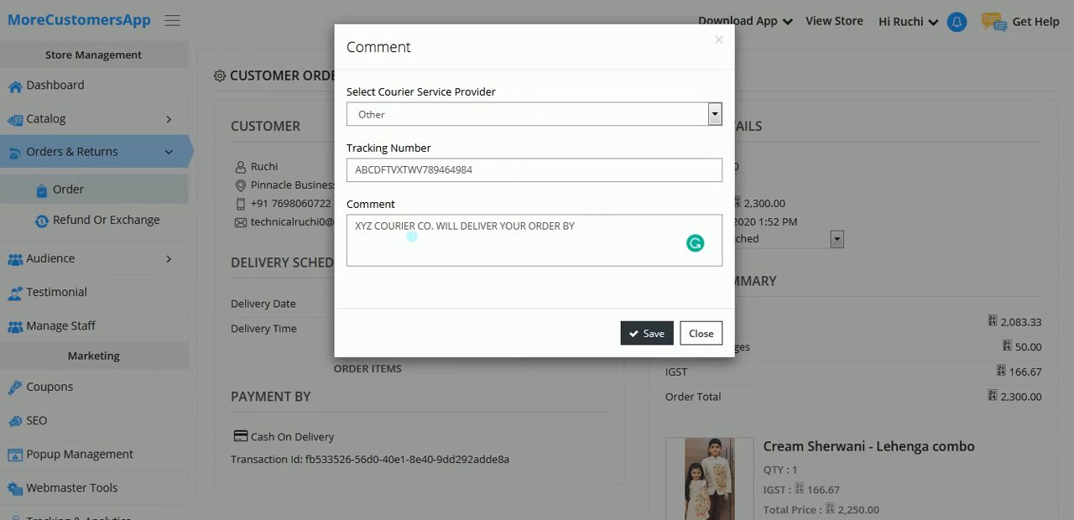
type("DD-3")
type("MM")
type("-YYY")
type("Y")
left_click(654, 340)
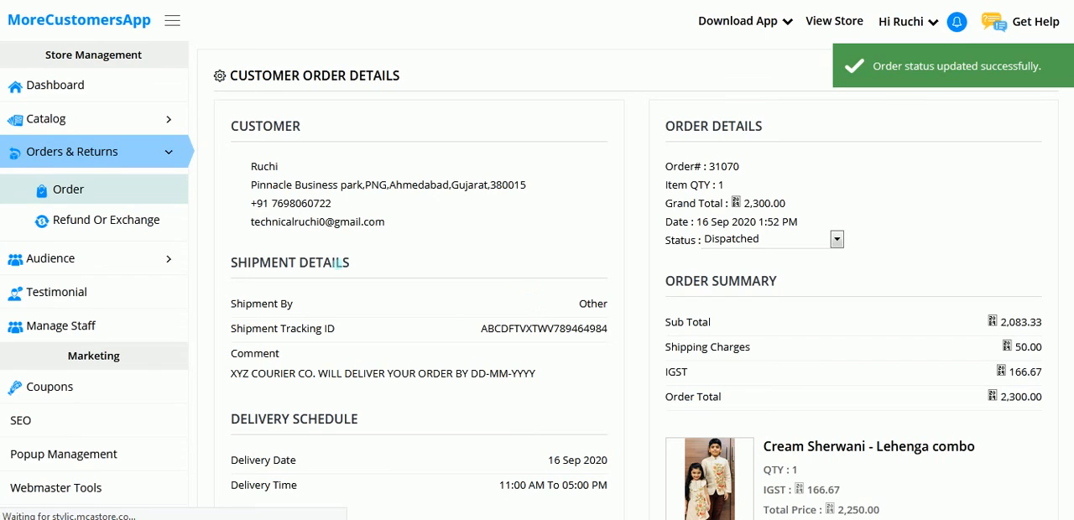
Switch to the storefront's My Order page and expand the newest order to examine its status, product and delivery details.
scroll(638, 302, "down", 1)
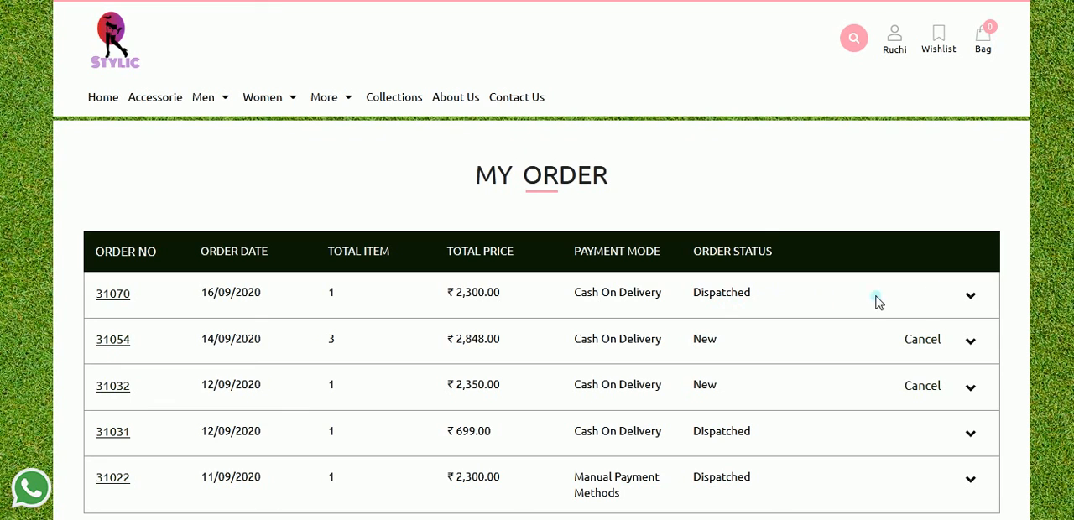
left_click(971, 297)
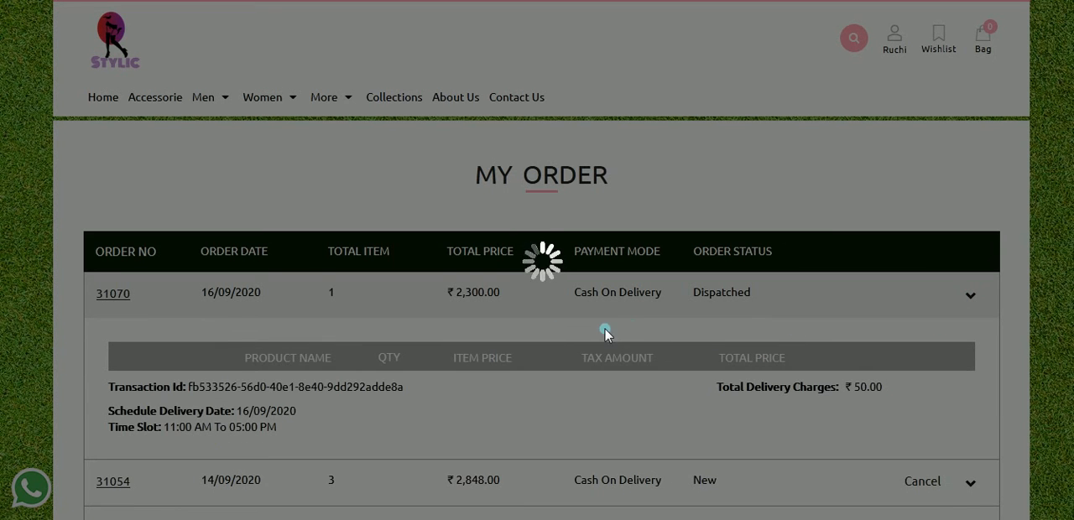
scroll(635, 344, "down", 1)
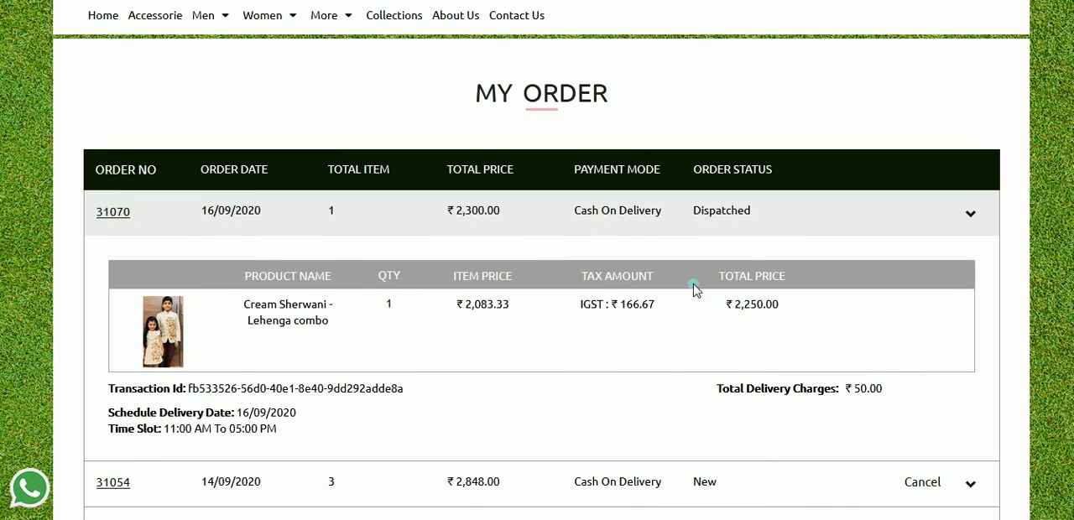